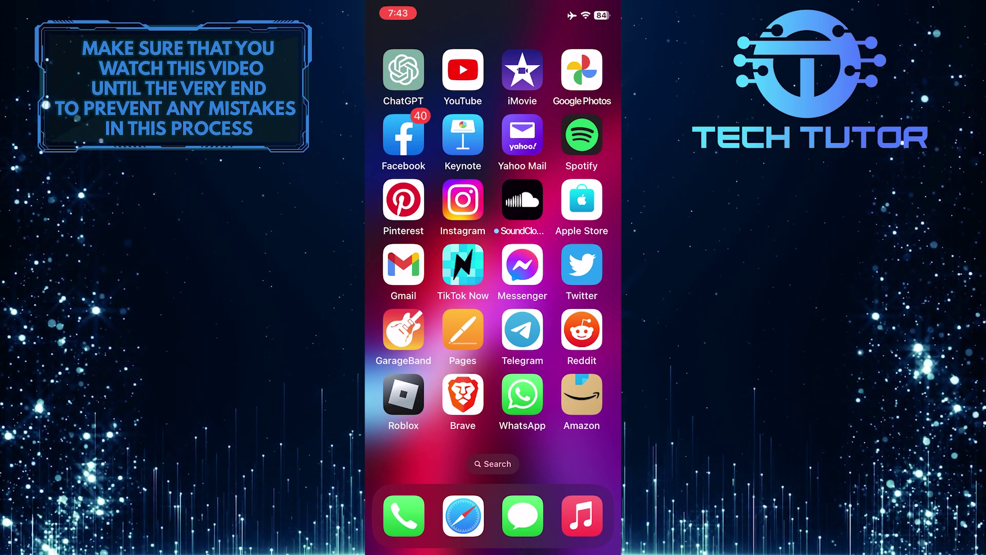
Launch Instagram and go to the account's own profile page
left_click(463, 201)
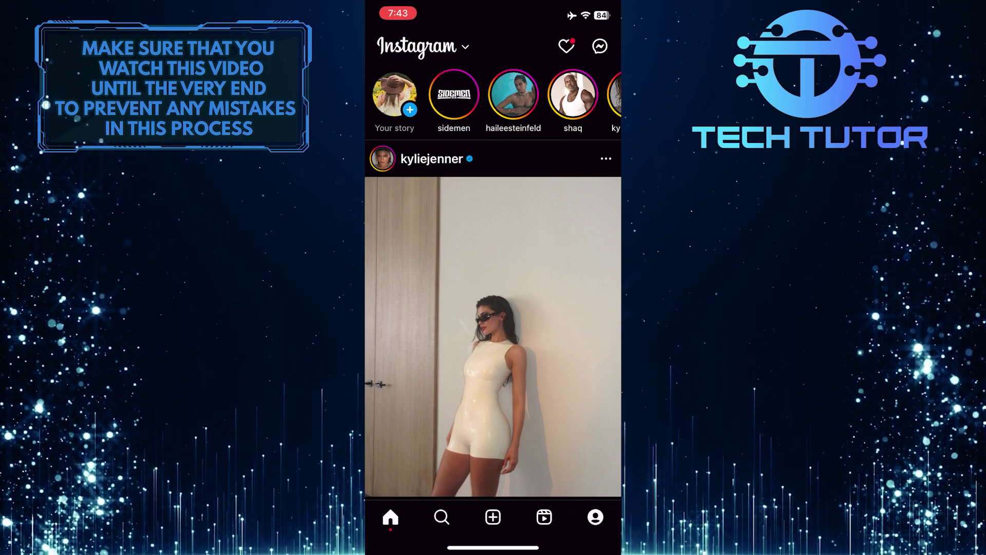
left_click(595, 517)
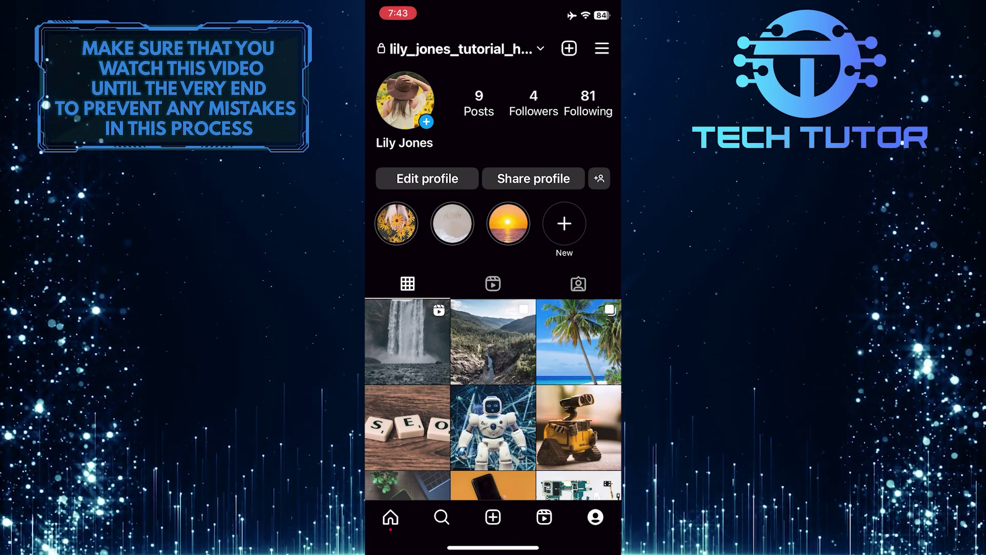
Bring up the first story highlight's options and choose Delete highlight
left_click(397, 224)
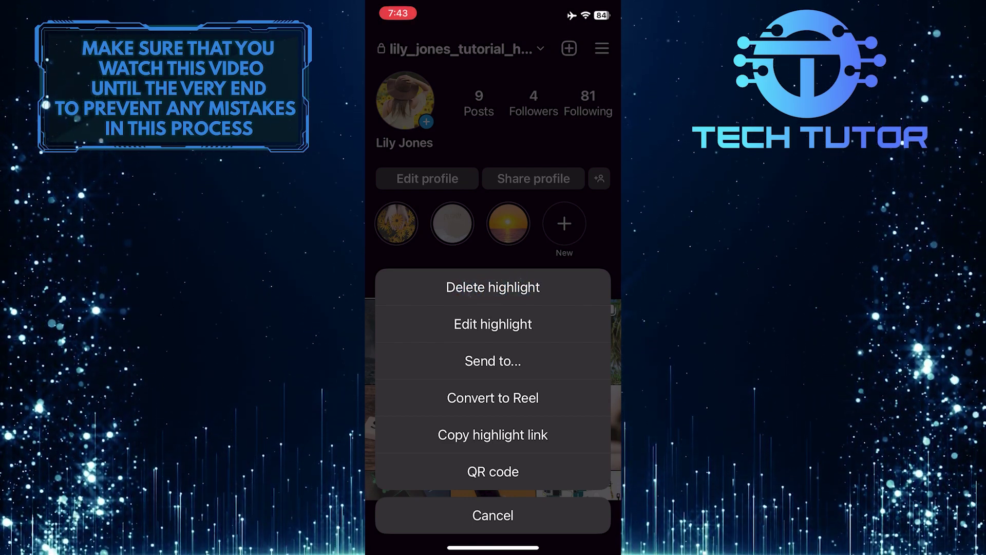
left_click(493, 286)
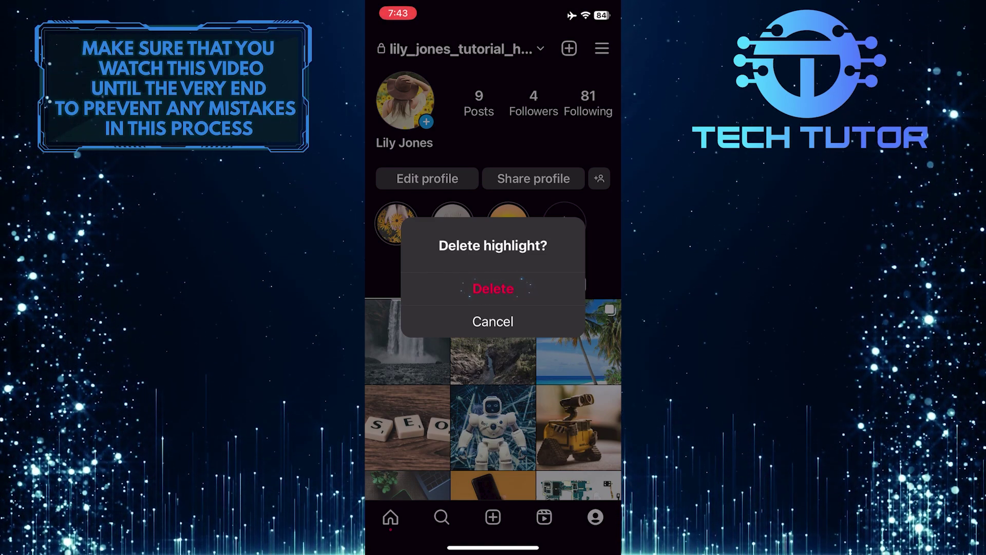
Confirm deleting the first story highlight in the dialog
left_click(493, 288)
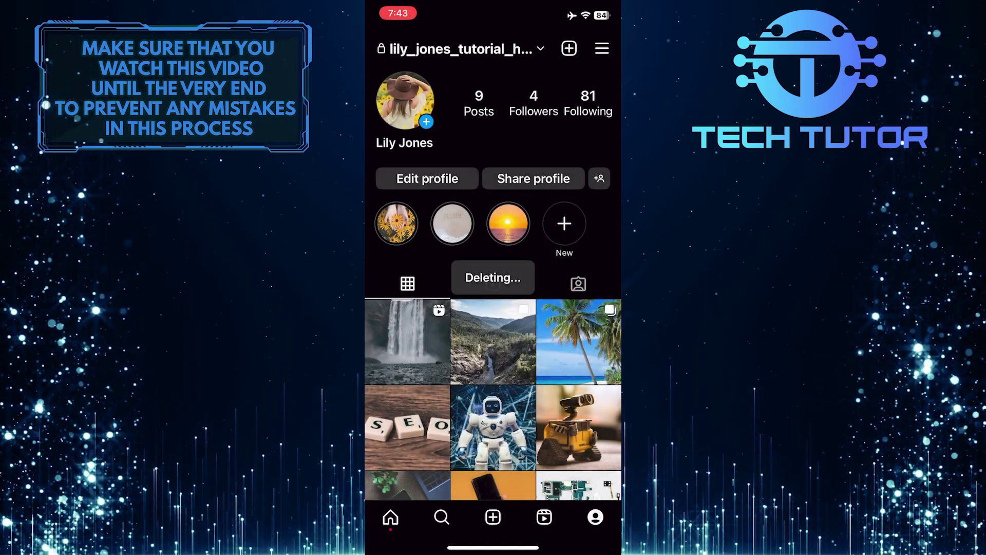